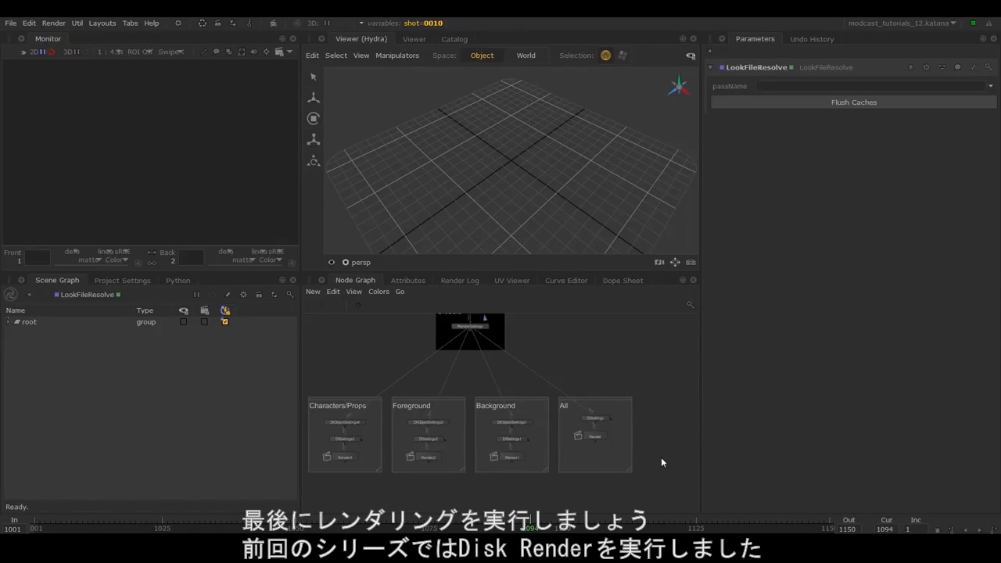
Check the primary output path of the All group's Render node and the image filename in its DlSettings image layers
scroll(611, 439, "up", 3)
key("e")
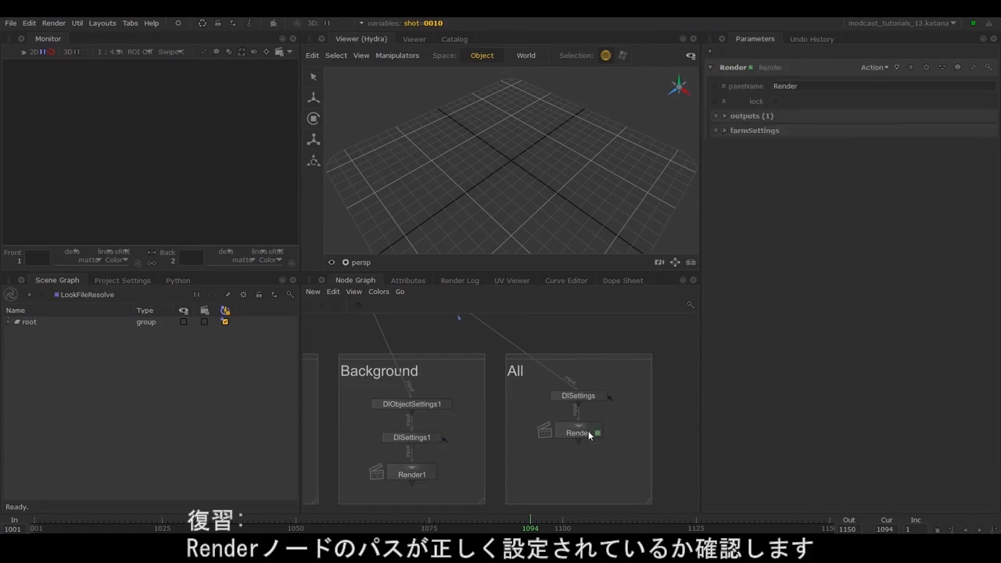
left_click(733, 118)
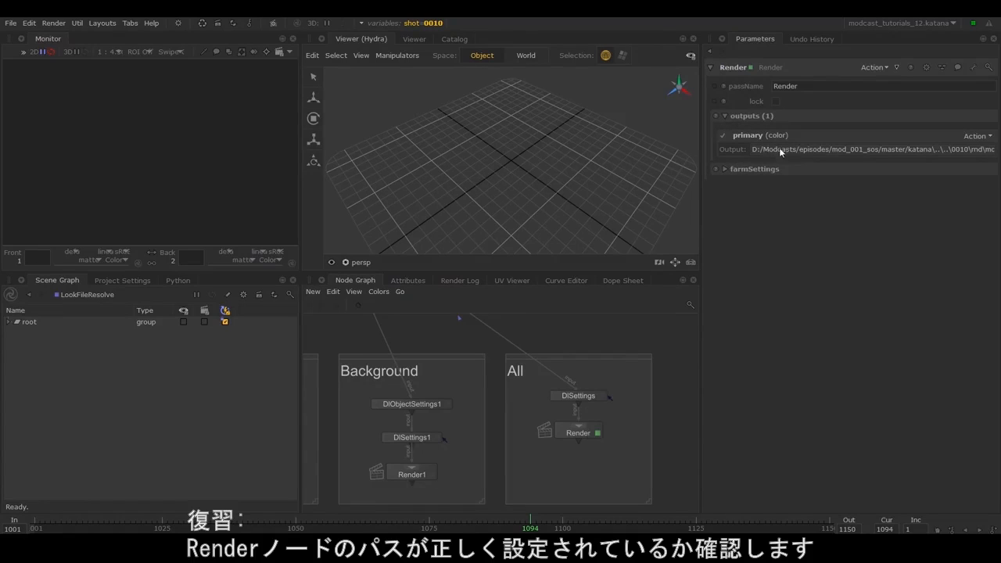
key("e")
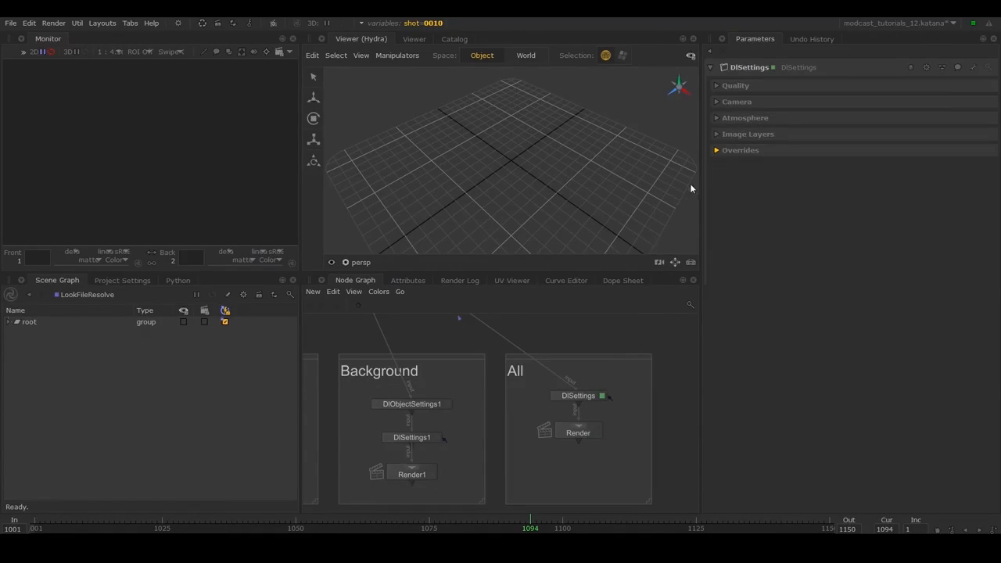
left_click(720, 134)
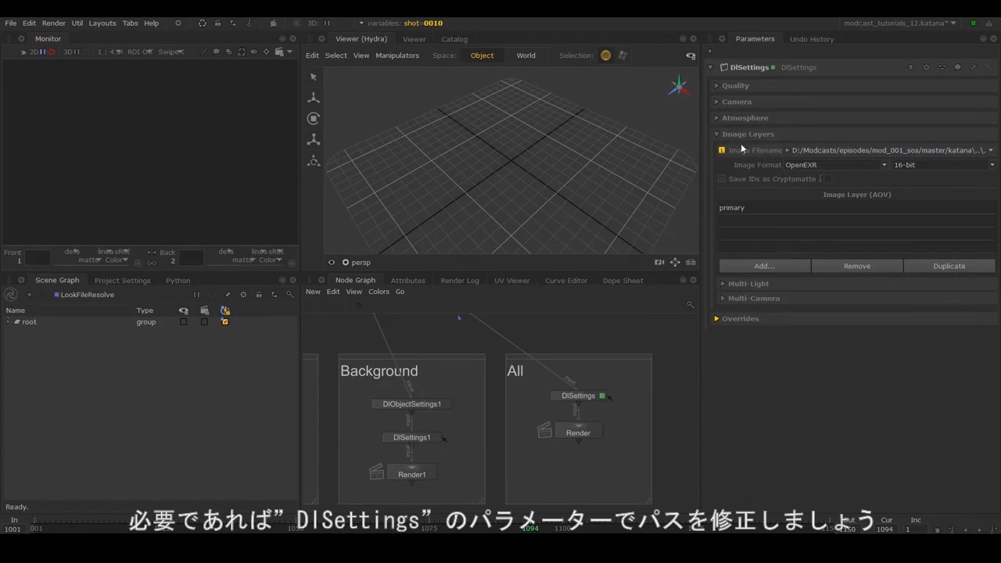
Start a Disk Render from the Render node in the All group
left_click(579, 432)
right_click(589, 434)
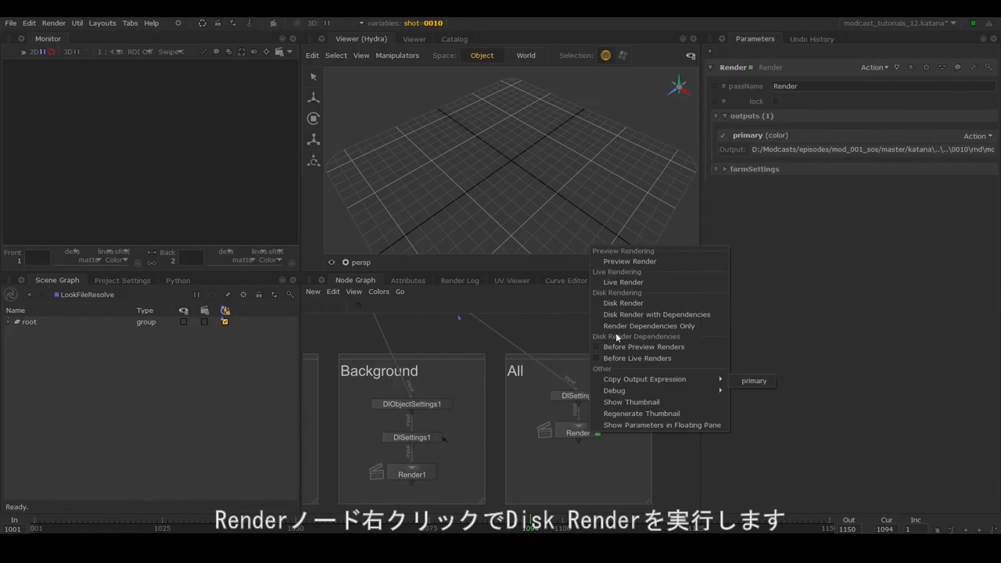
left_click(625, 304)
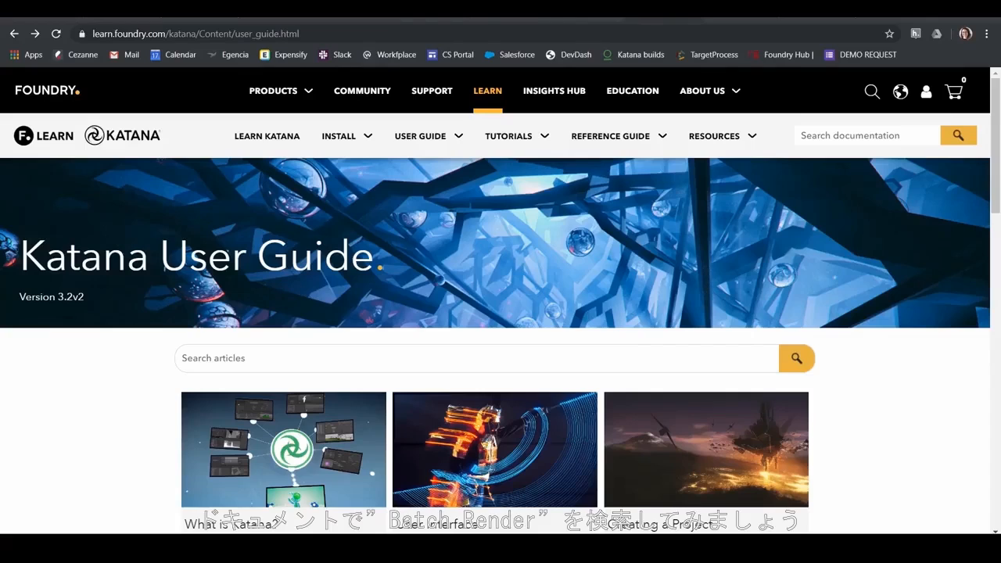
Search the Katana documentation in the browser for "batch render" and read the Batch Mode page's instructions for starting a batch render
left_click(890, 137)
type("batch r")
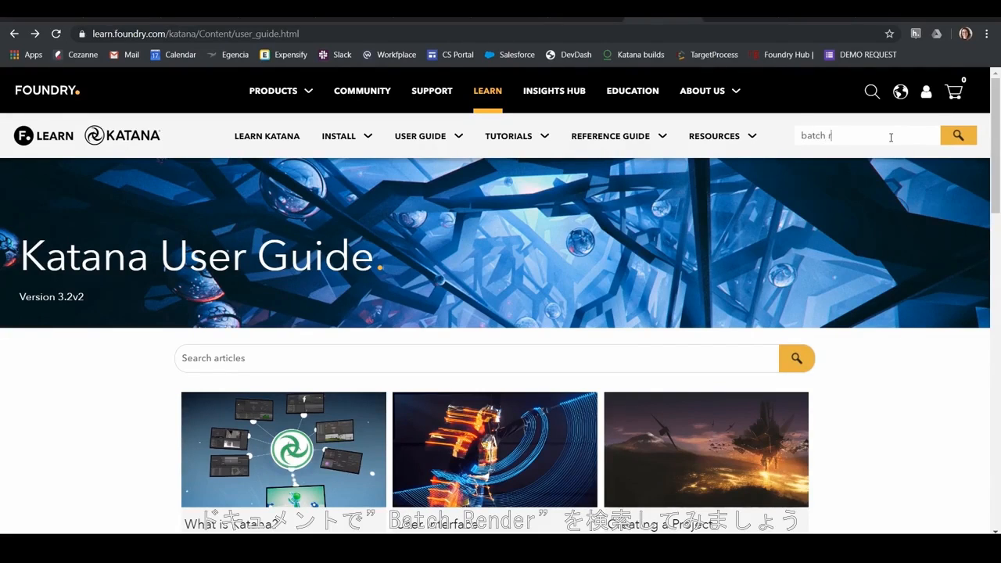
type("ender")
key("Return")
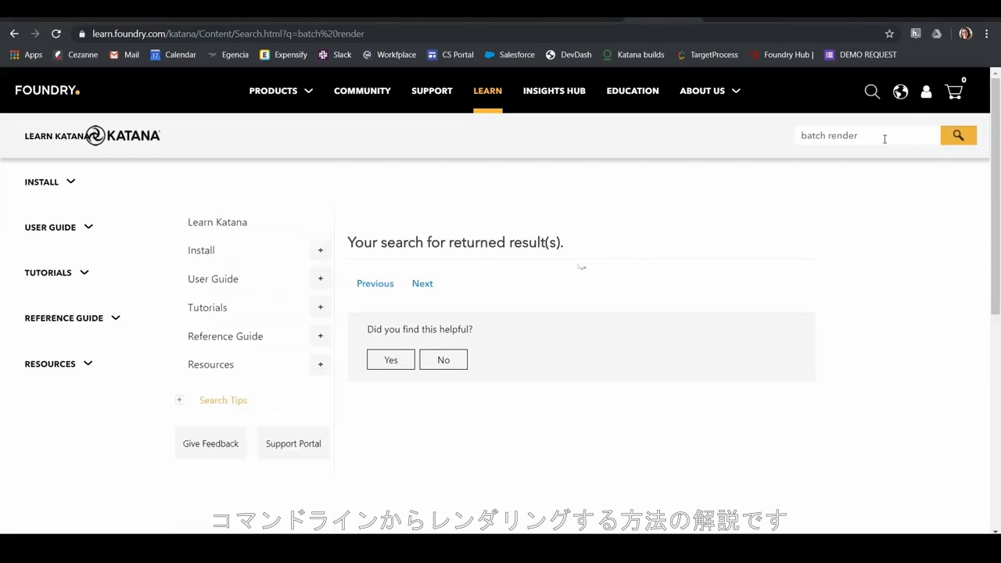
left_click(378, 291)
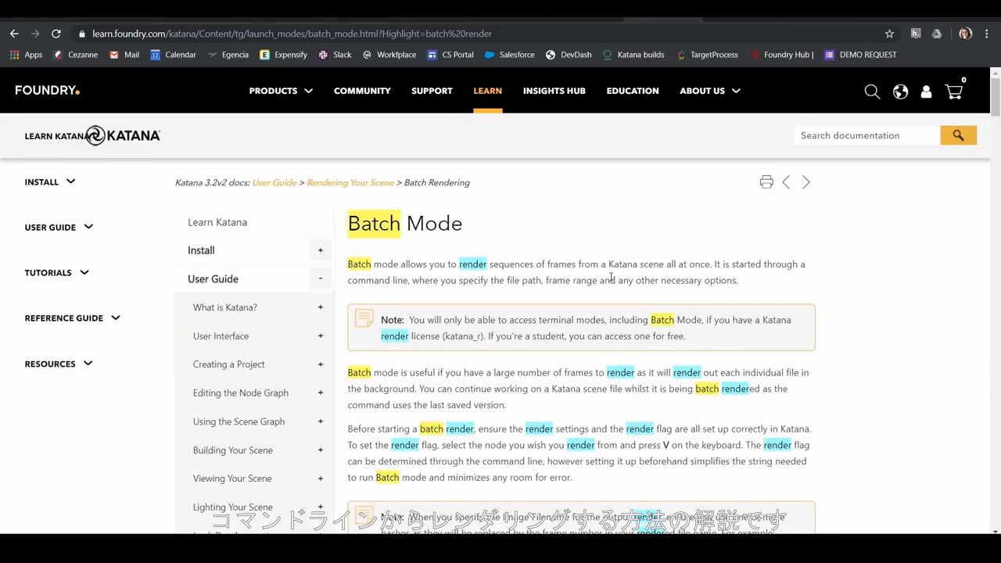
scroll(887, 276, "down", 3)
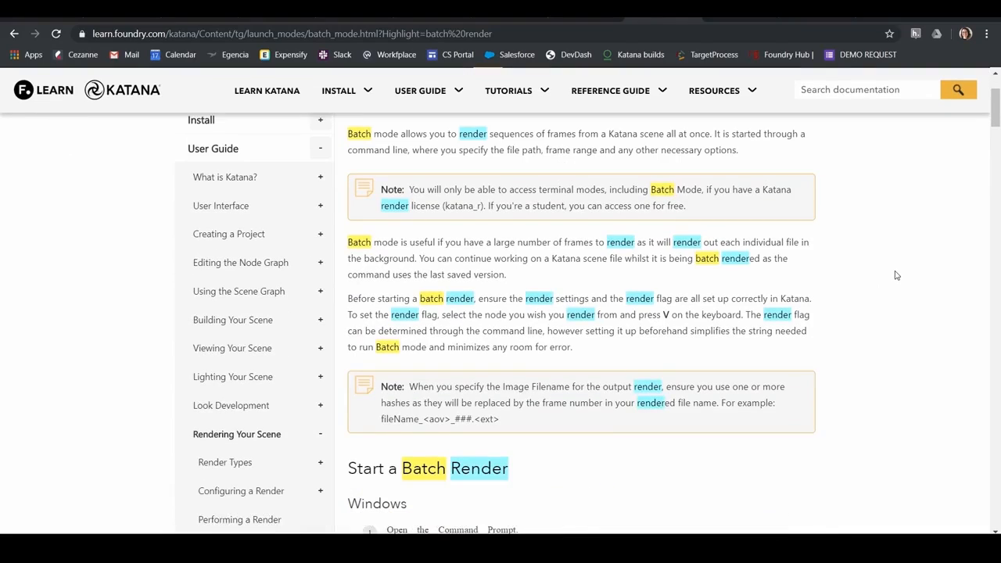
scroll(896, 276, "down", 1)
scroll(896, 275, "down", 2)
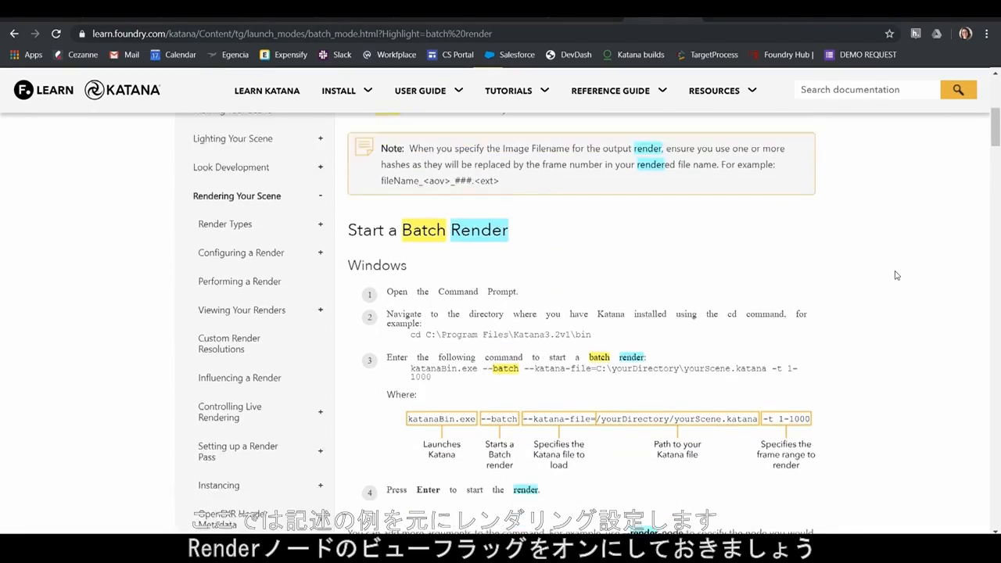
scroll(896, 275, "down", 3)
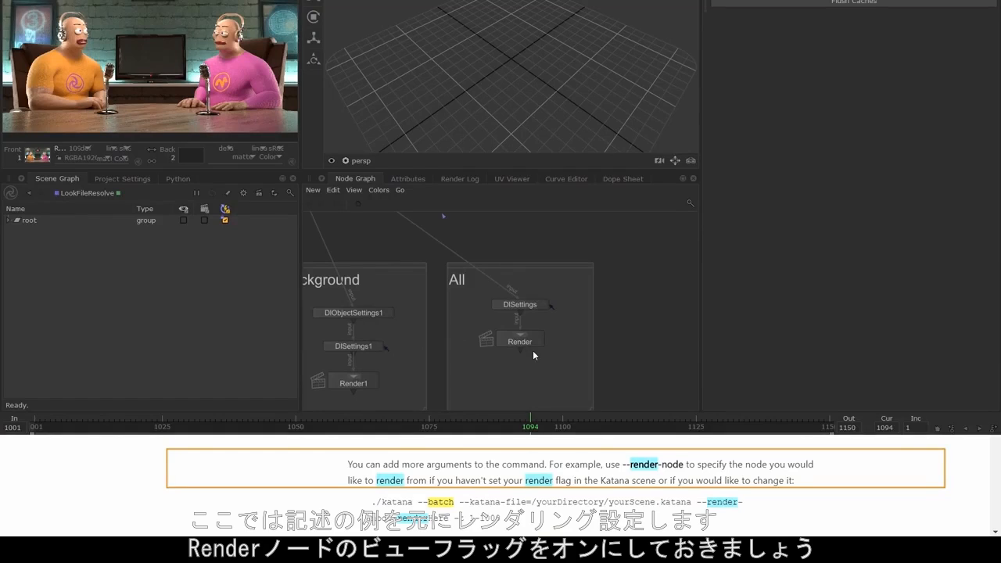
Back in Katana, set the view flag on the All group's Render node and save the scene file
key("v")
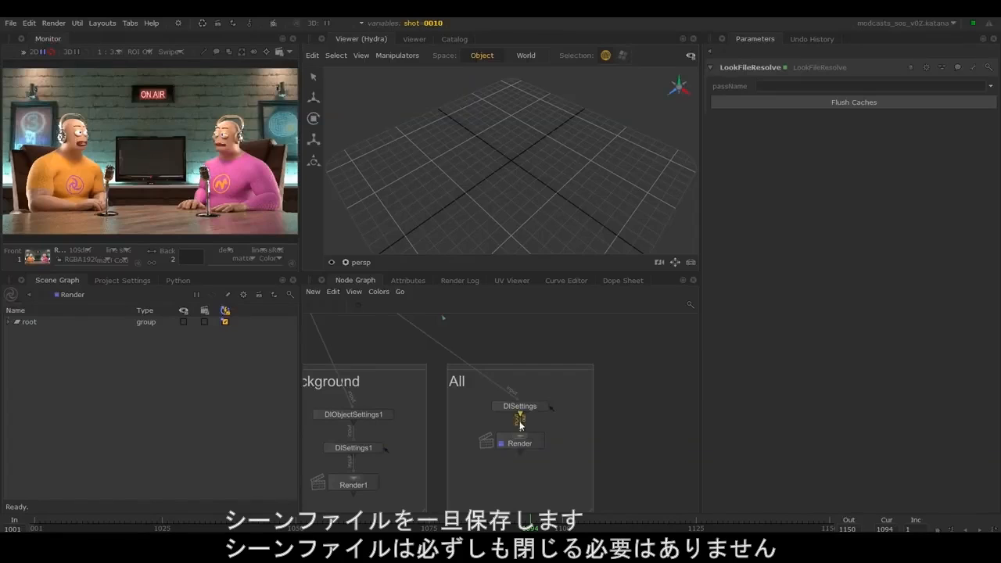
left_click(11, 22)
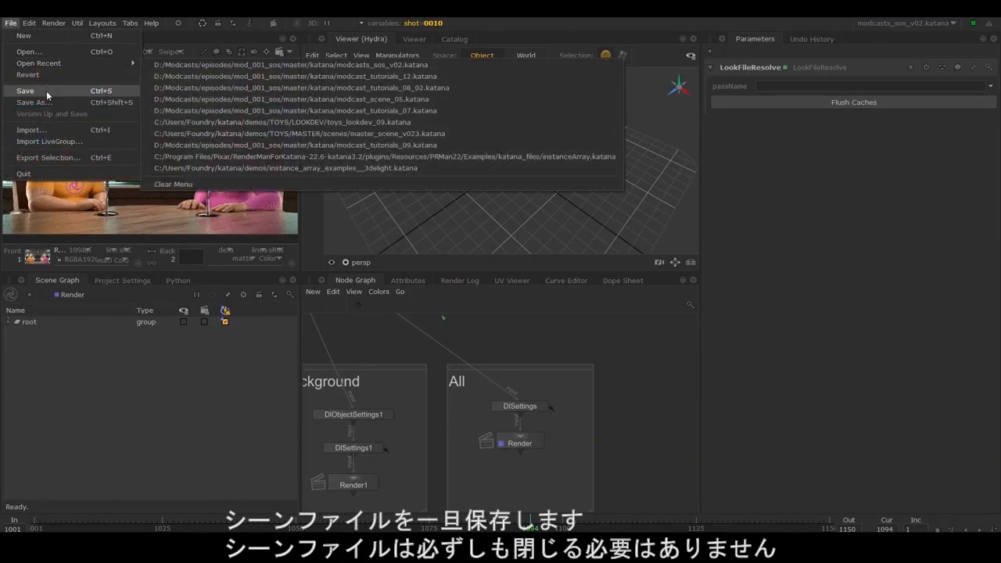
left_click(46, 91)
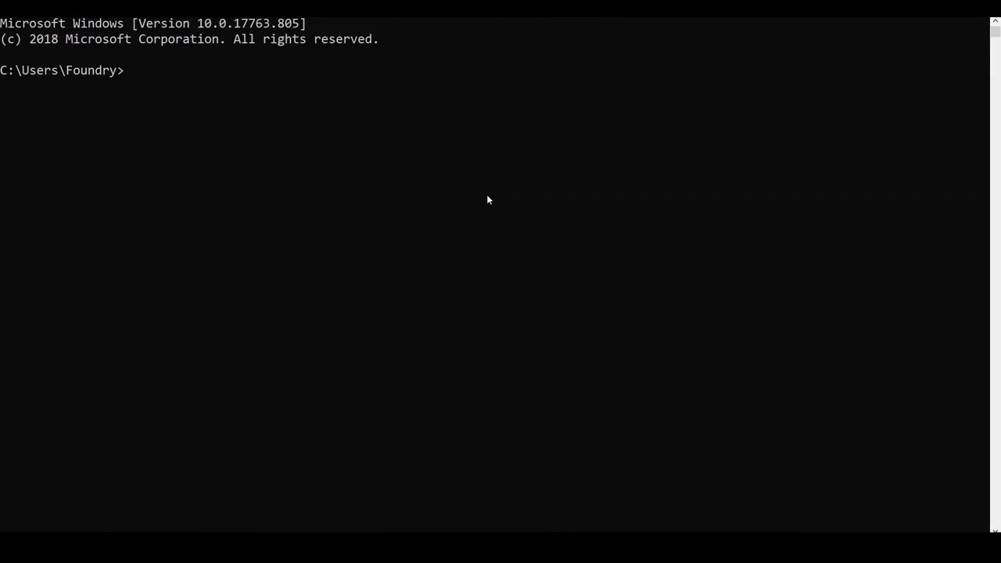
In the Command Prompt, change the directory to C:\Program Files\Katana3.2v1
type("cd ")
type("C:")
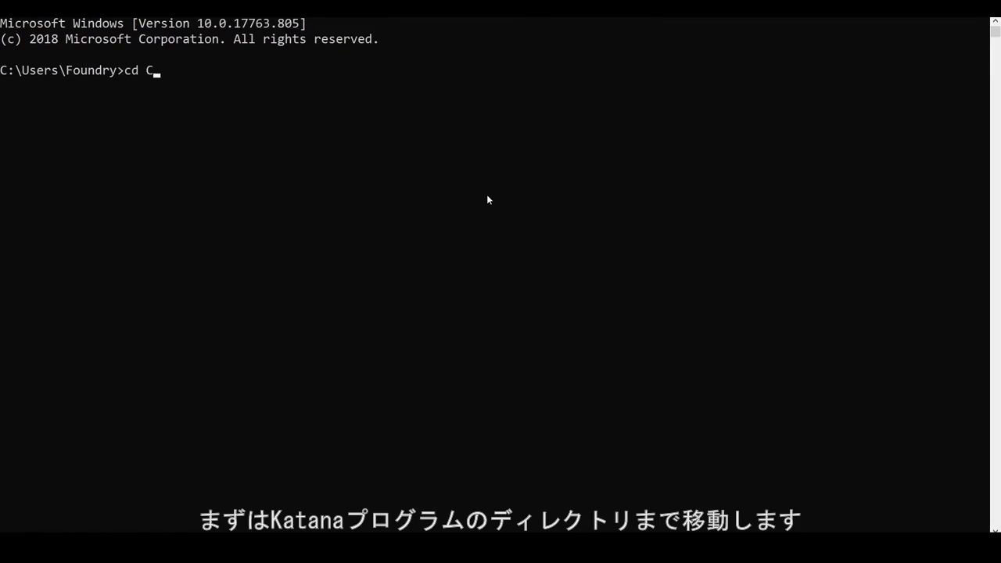
type("\\Pr")
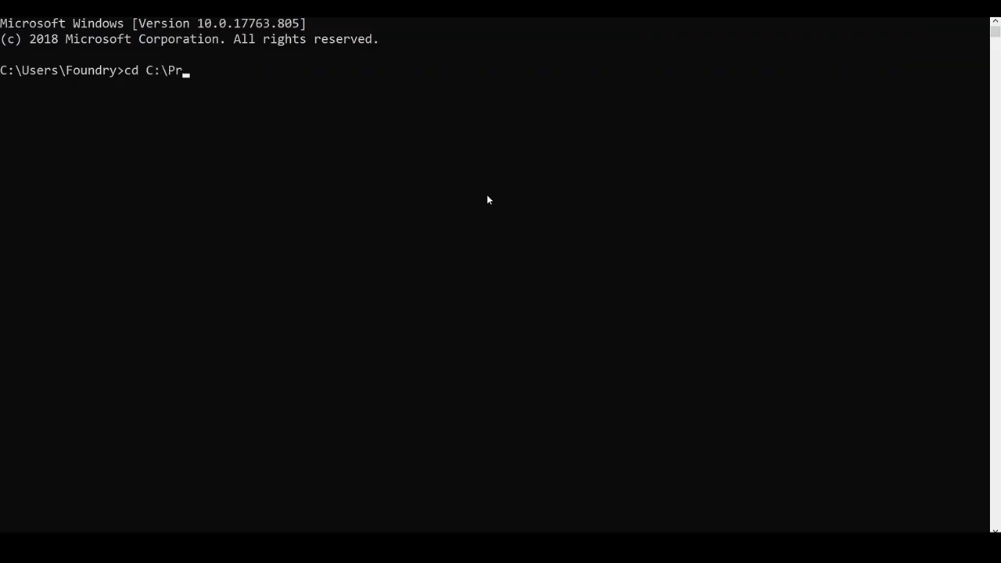
type("ogram Files")
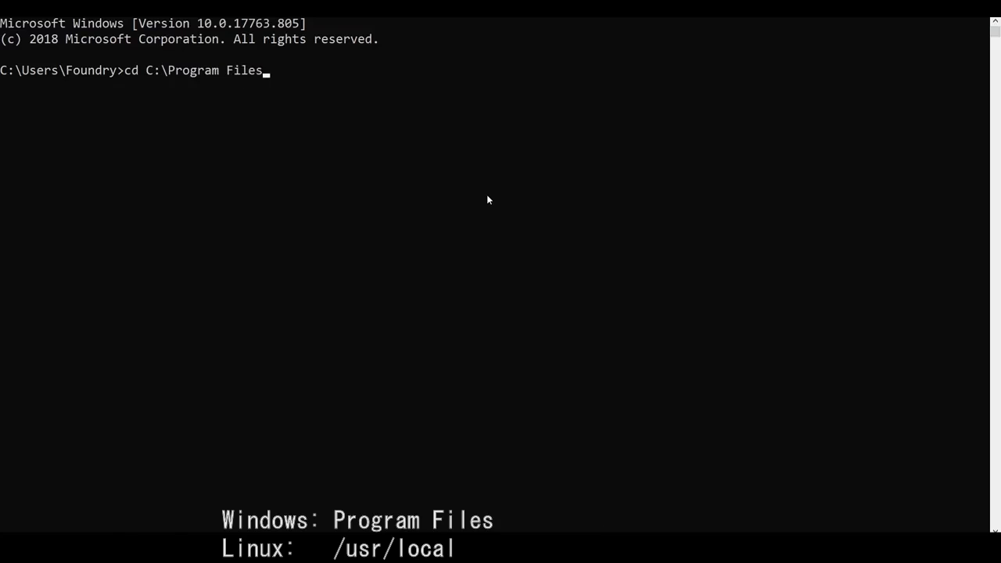
type("\\Katana3.2v1")
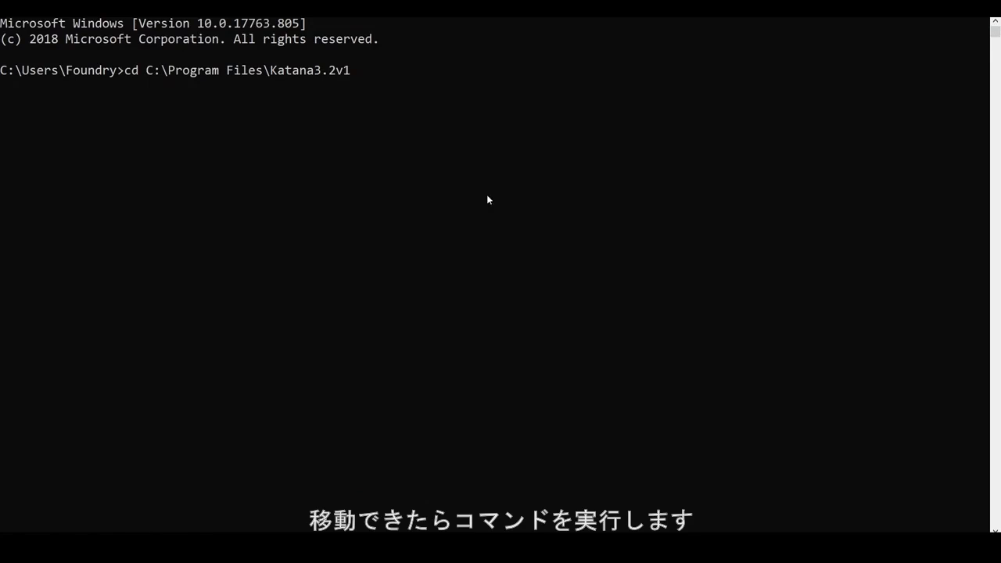
key("Return")
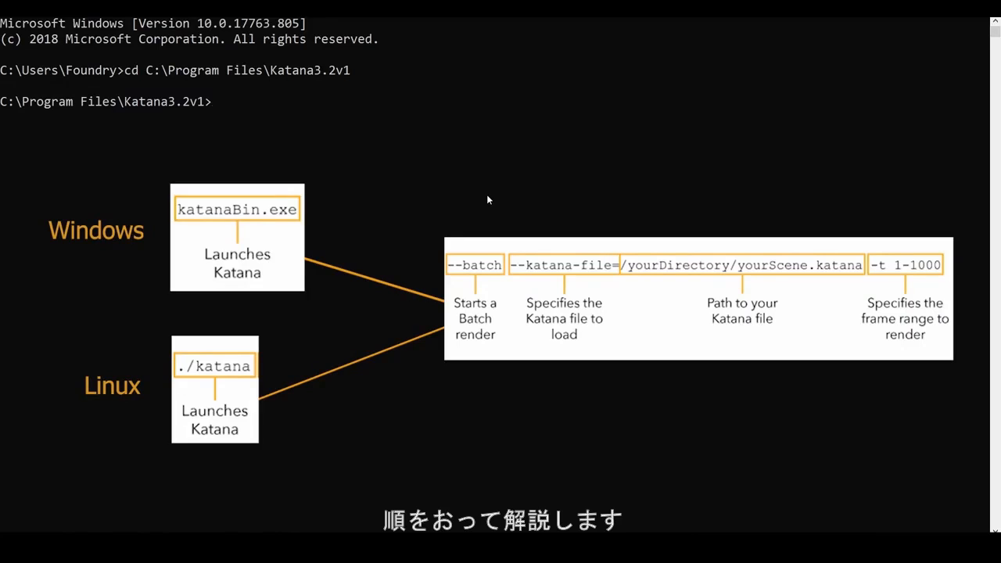
Write the batch render command bin\katanabin.exe --batch --katana-file=D:\Modcasts\episodes\mod_001_sos\master\katana\modcasts_sos_v02.katana -t 1001-1003 without running it
type("bin\\")
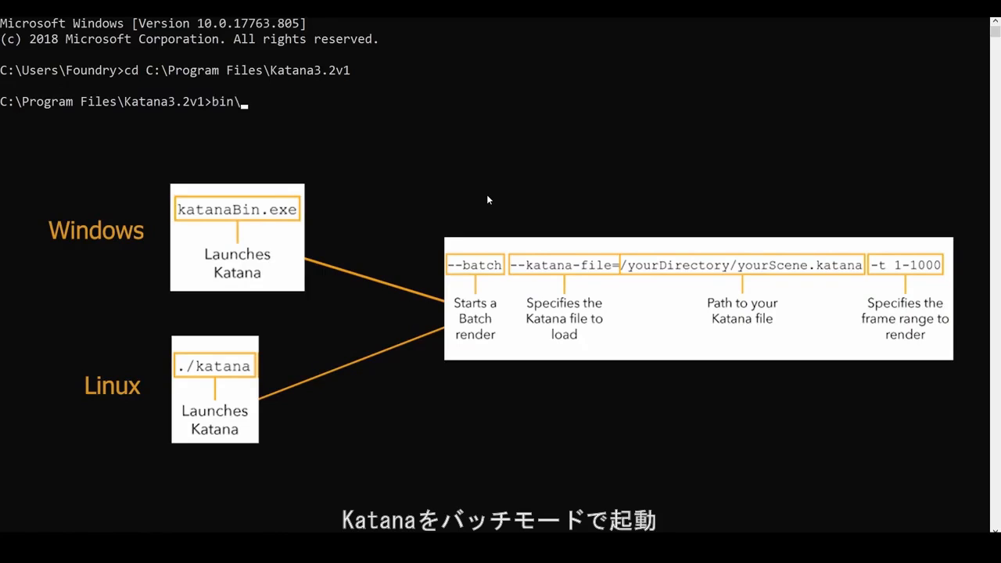
type("katanabin.exe ")
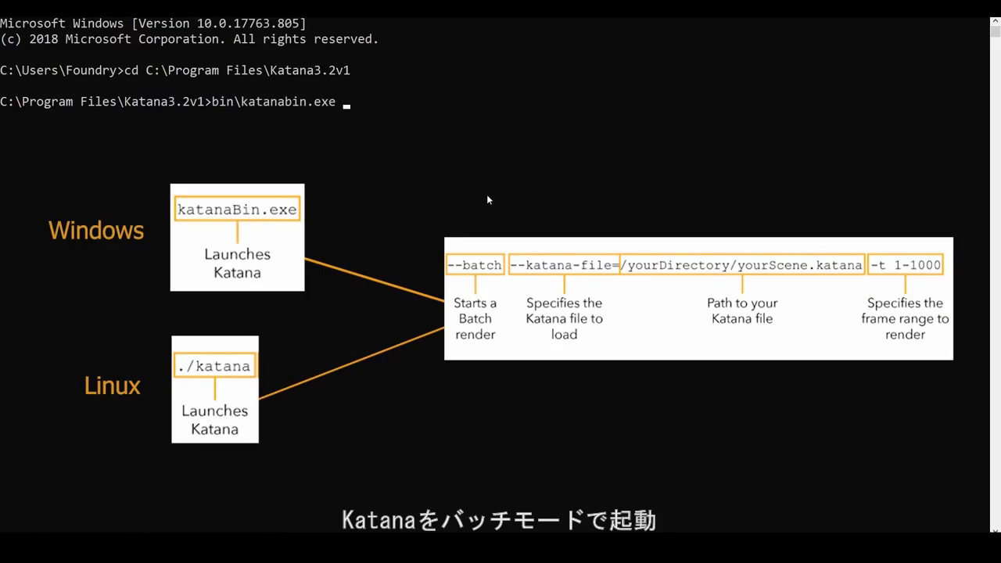
type("--batch --katan")
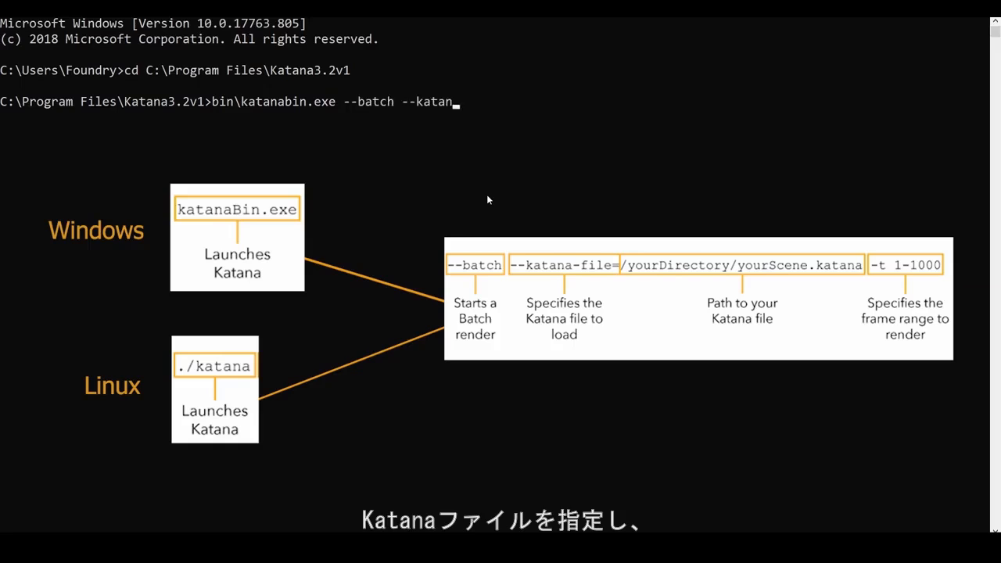
type("a-file=D:\\Modcasts\\")
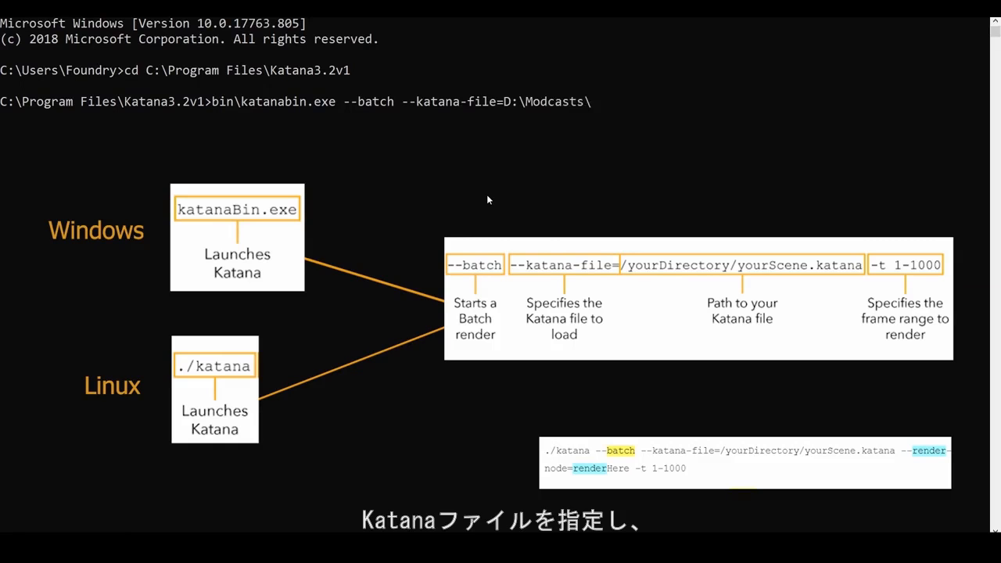
type("episodes\\mod_001_sos\\master\\katana\\modcasts_s")
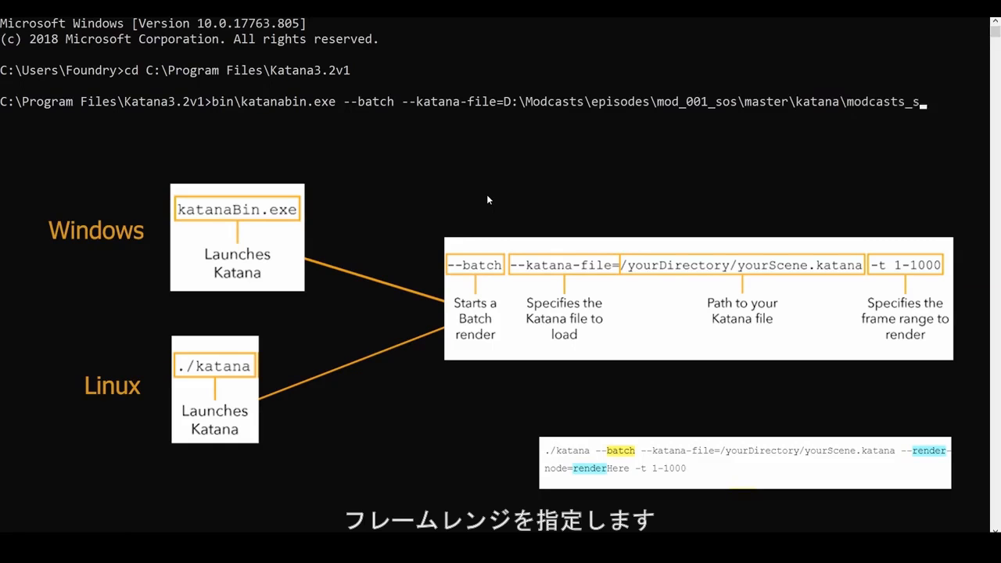
type("os_v02.katana -t 100")
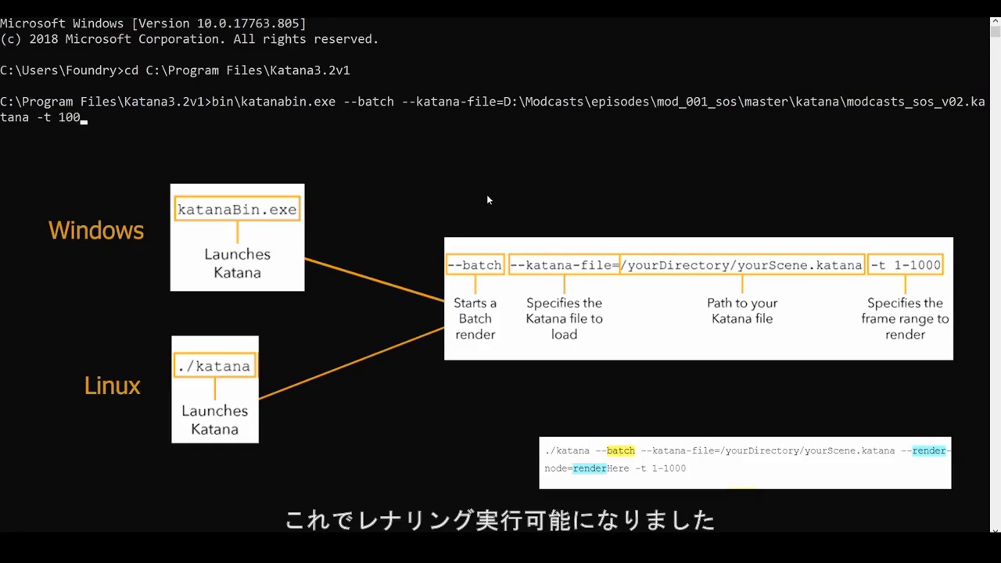
type("1-1003")
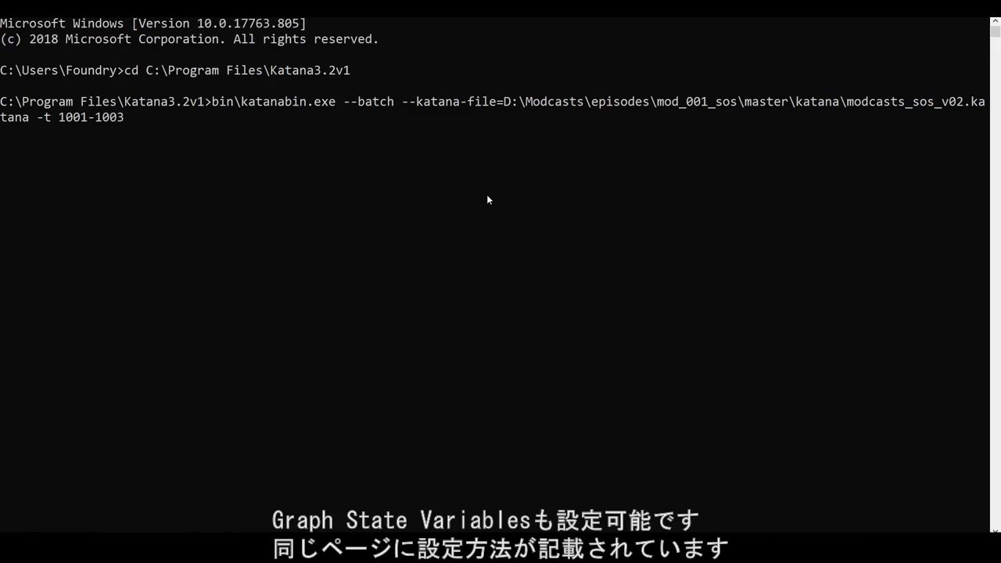
type(" --var shot=")
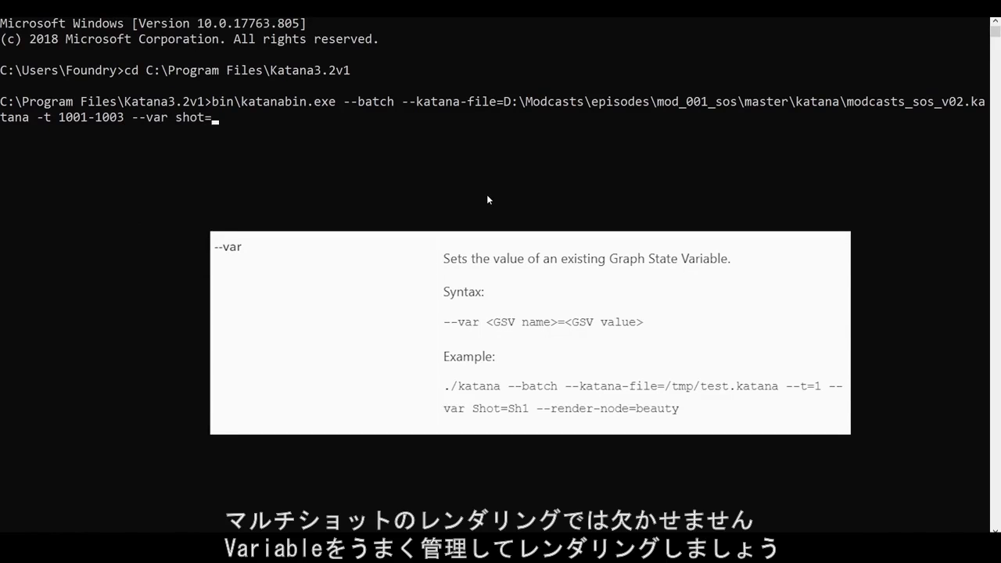
type("0100")
Append --var shot=0100 to the batch command to set the shot graph state variable, and run the render
key("Return")
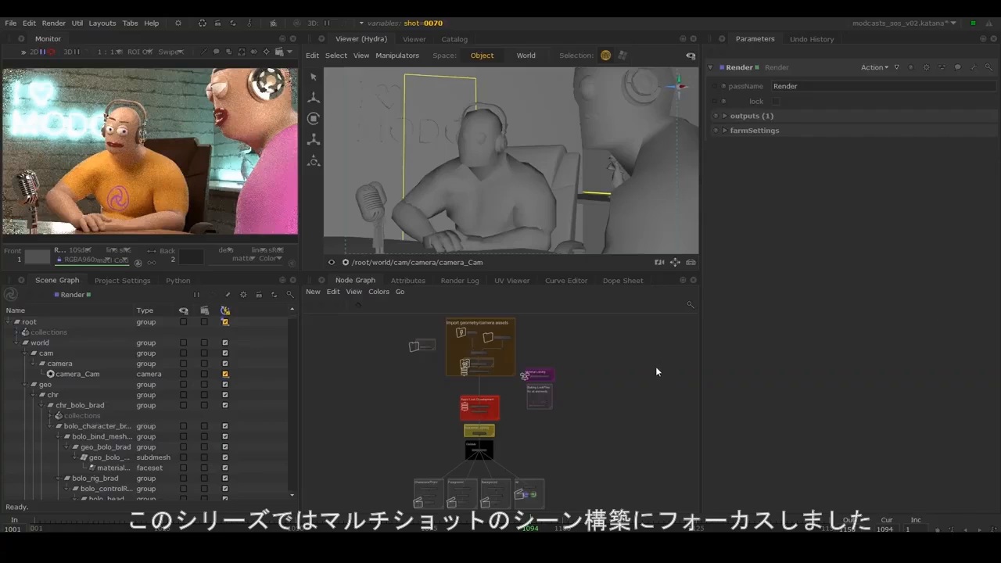
Back in Katana, switch the global graph state variable shot to 0020 and finally to 0040
left_click(432, 23)
left_click(477, 69)
left_click(476, 76)
left_click(486, 72)
left_click(472, 82)
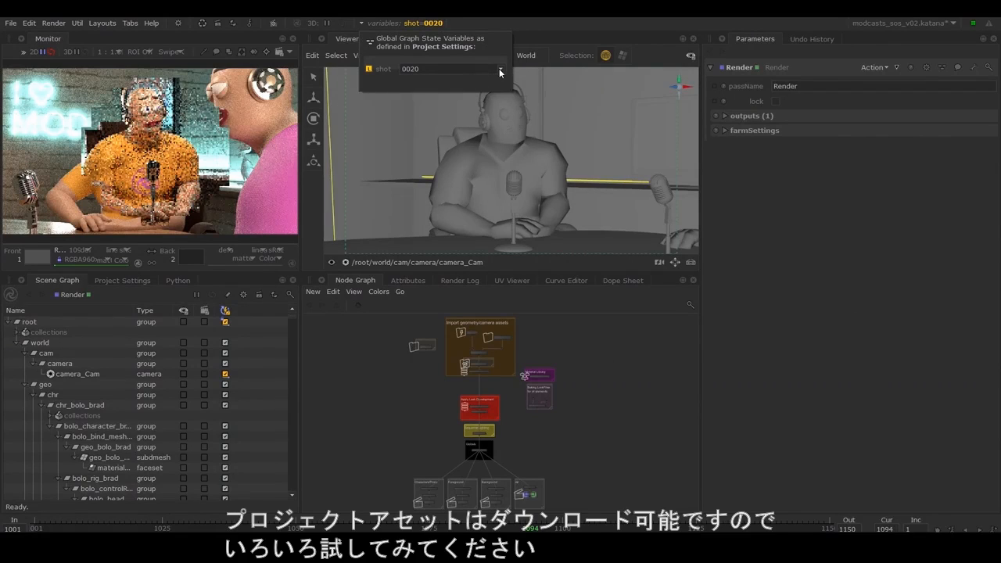
left_click(498, 68)
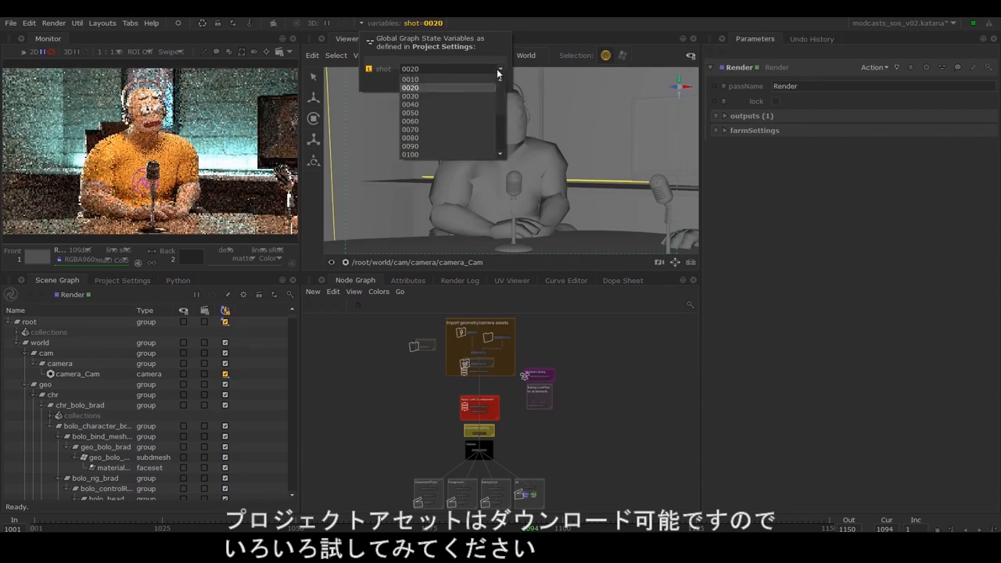
left_click(432, 106)
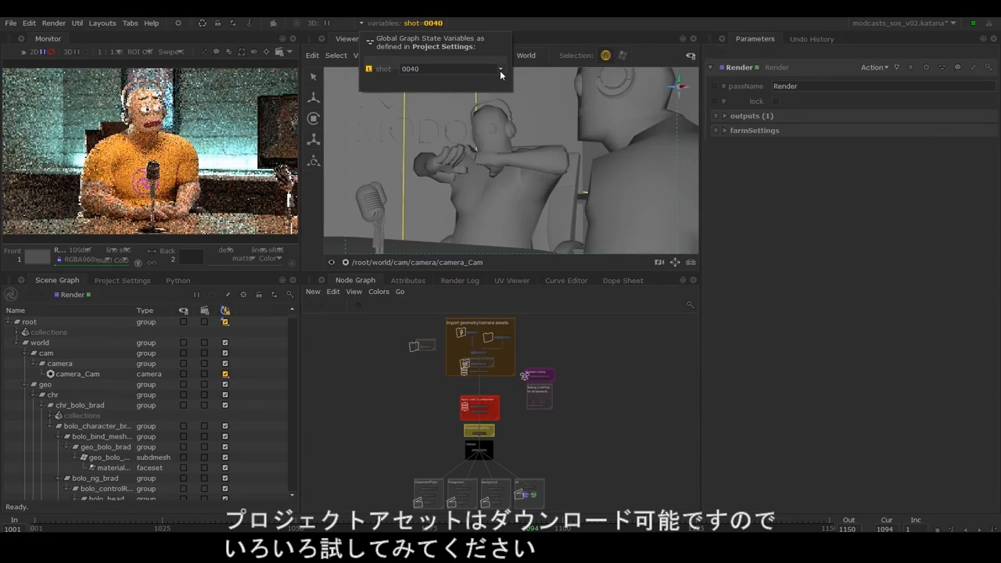